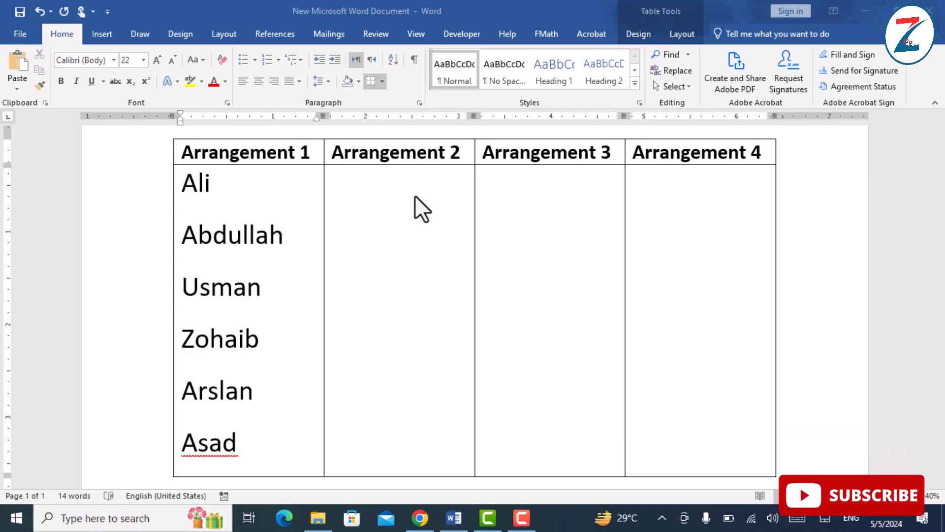
- Copy the second name in the Arrangement 1 column into the empty cell under Arrangement 2
double_click(230, 231)
key("ctrl+c")
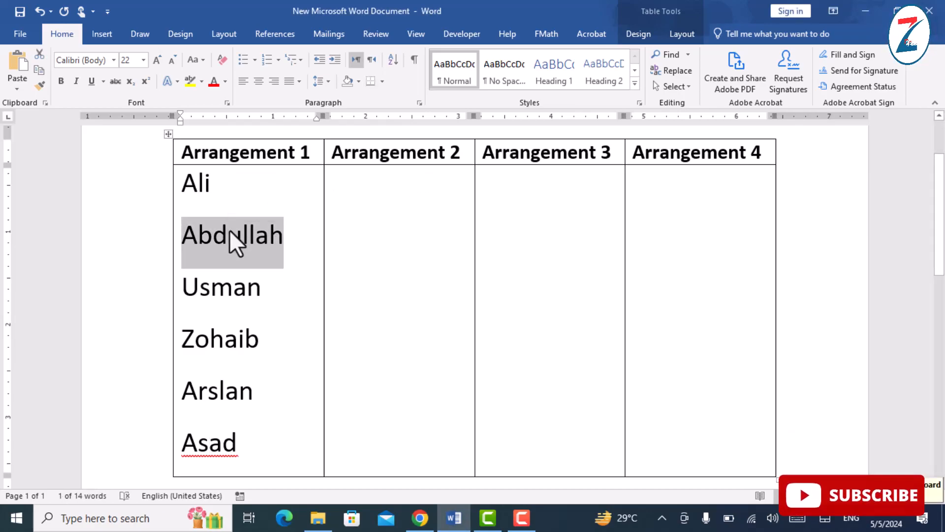
left_click(361, 202)
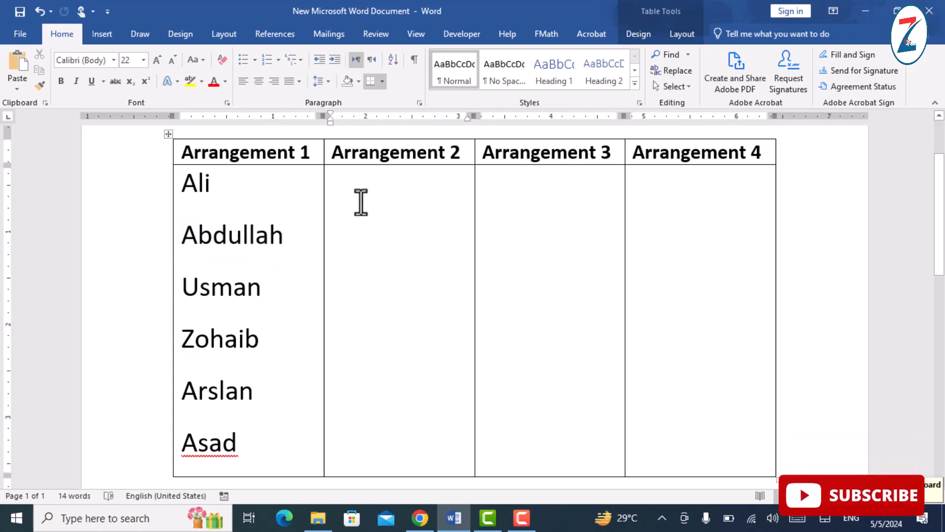
key("ctrl+v")
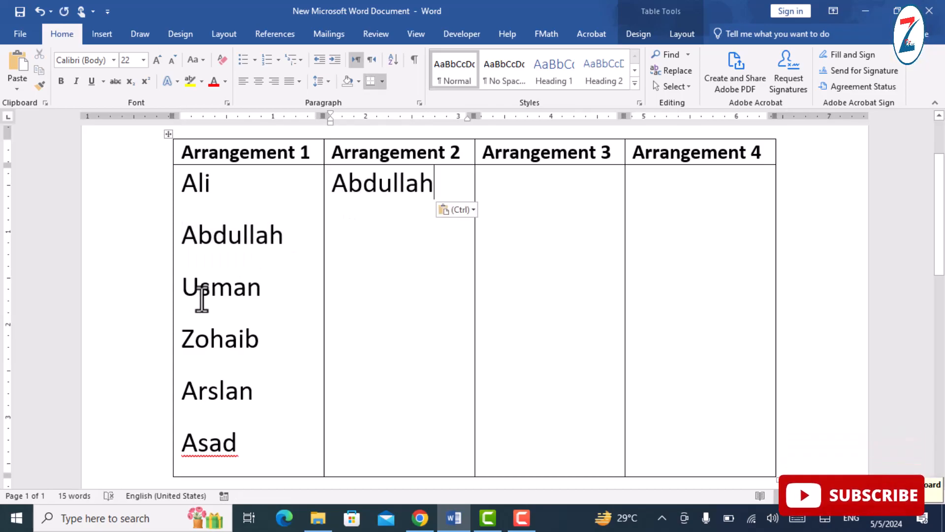
- Copy the third name in the Arrangement 1 column onto a new line below the name in Arrangement 2
double_click(217, 291)
key("ctrl+c")
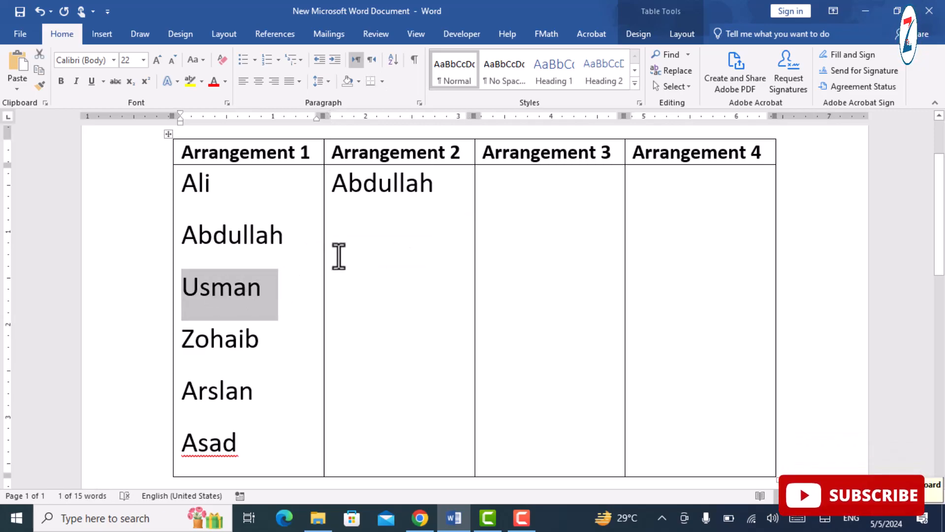
left_click(359, 247)
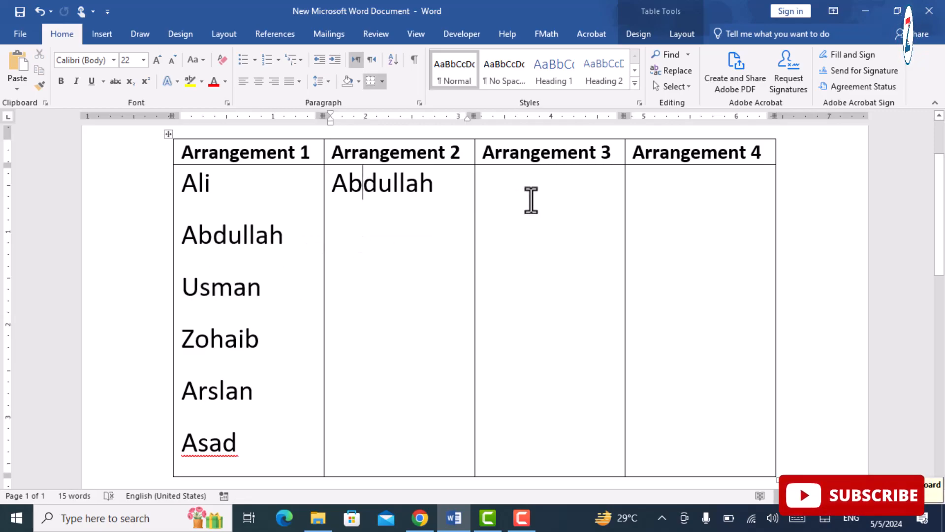
left_click(467, 191)
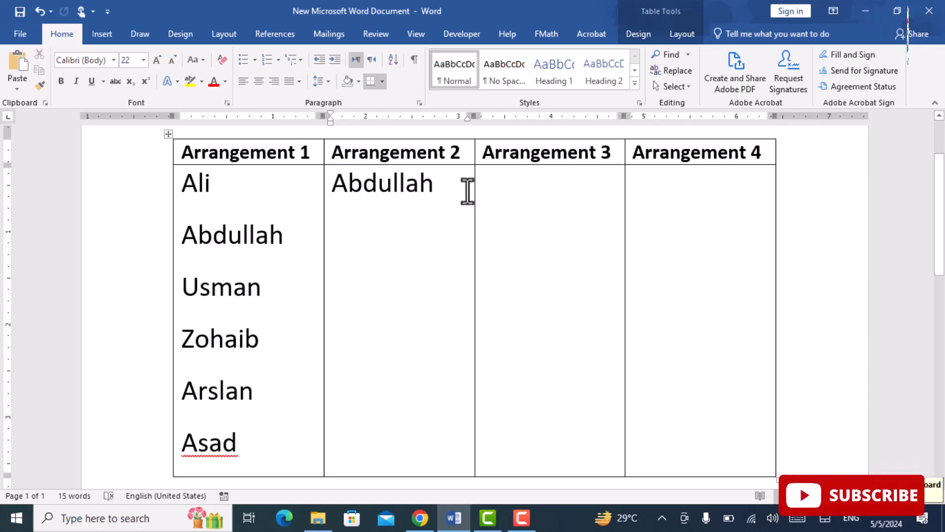
key("Return")
key("ctrl+v")
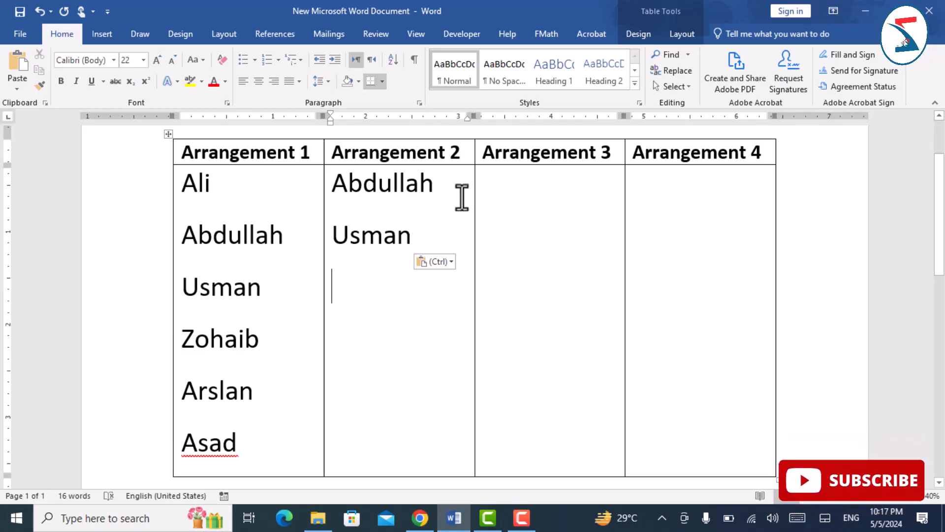
double_click(357, 236)
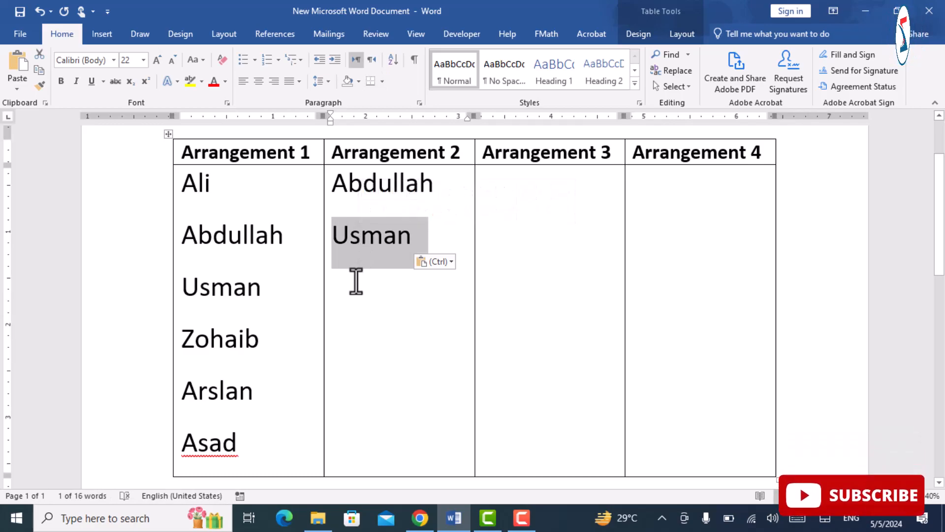
left_click(370, 272)
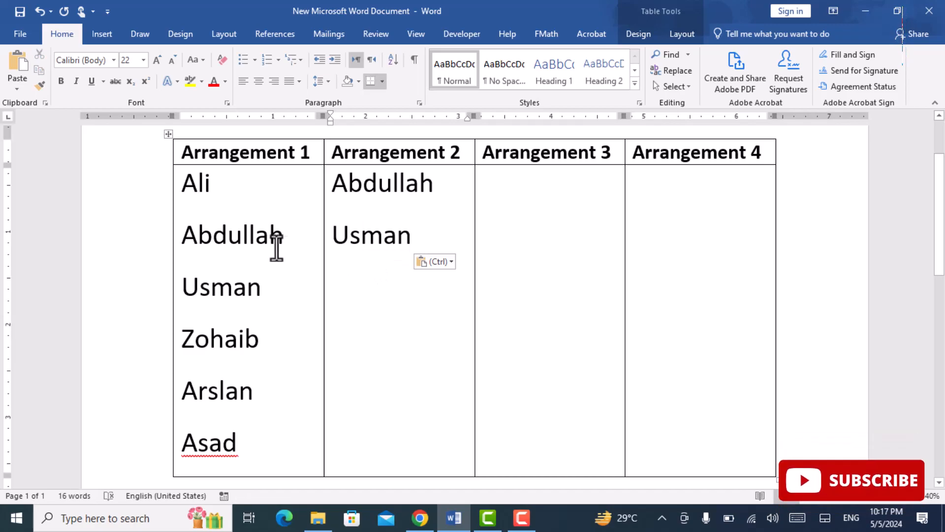
double_click(235, 237)
left_click(236, 246)
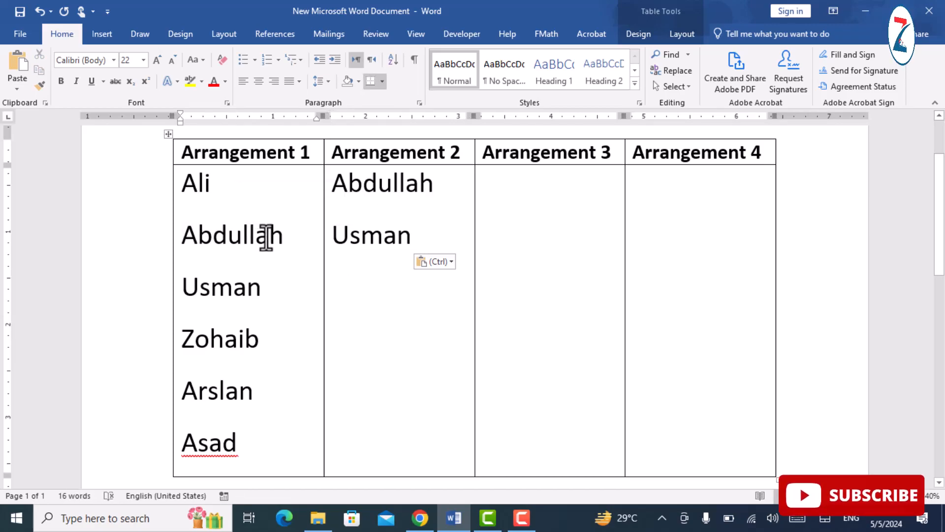
double_click(266, 237)
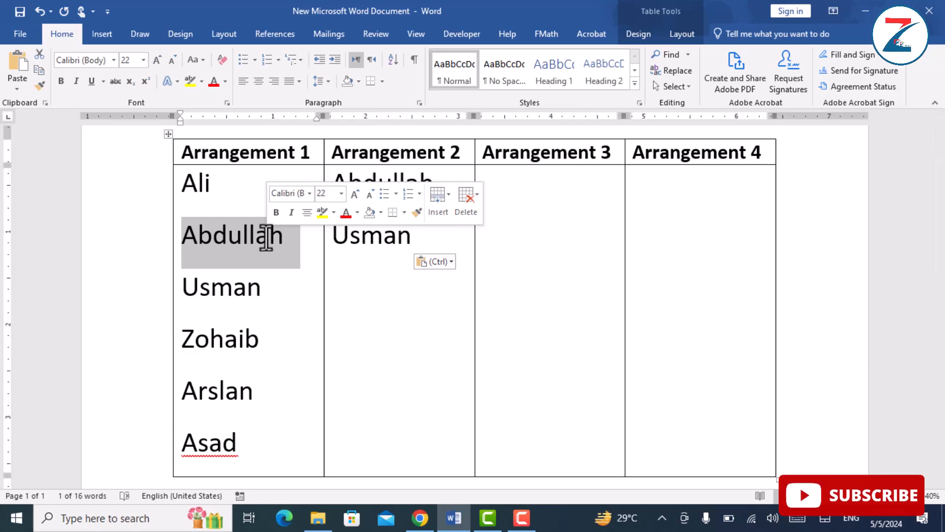
- Undo the names pasted into the Arrangement 2 column
left_click(382, 283)
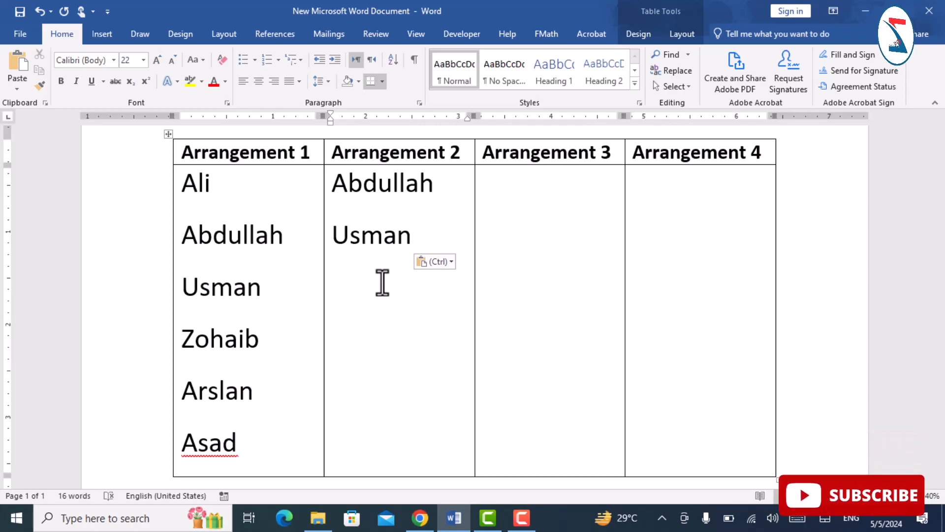
key("ctrl+z")
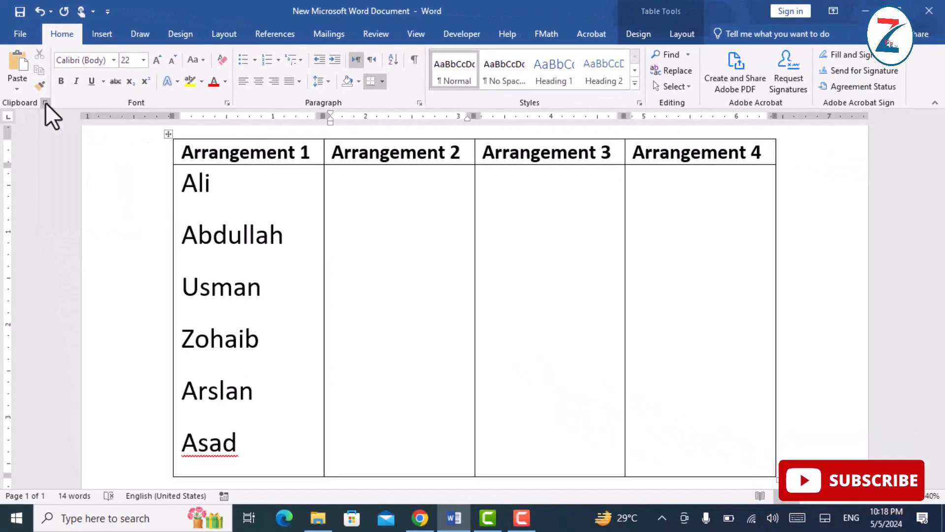
- Show the clipboard history and clear all of its stored items
left_click(106, 241)
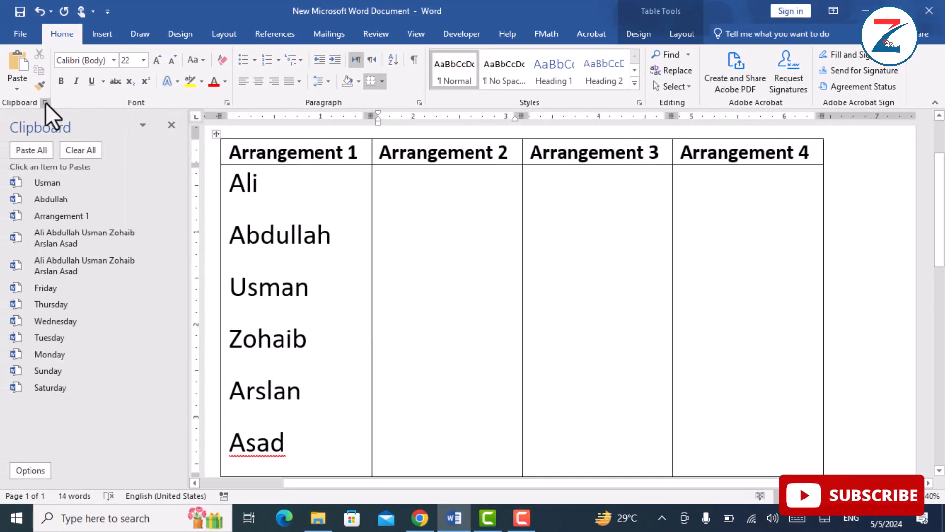
left_click(84, 153)
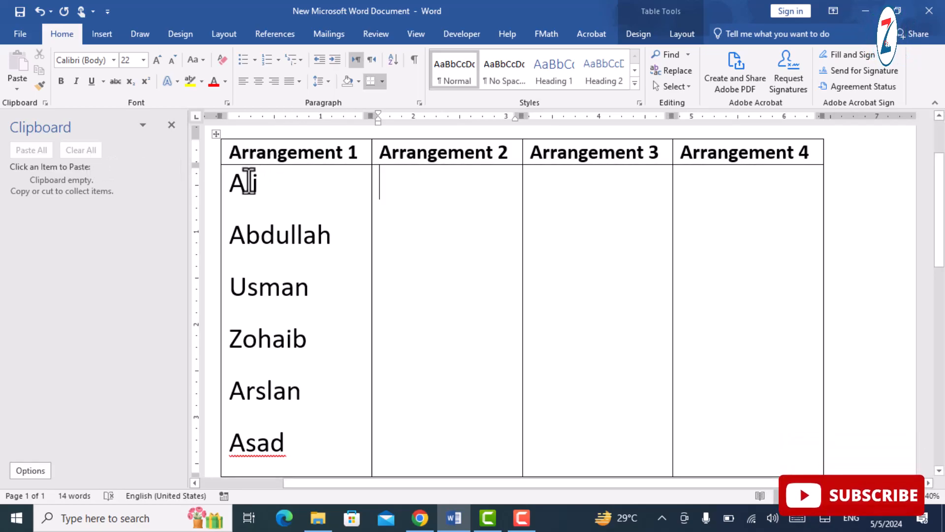
- Copy each of the six names in the Arrangement 1 column to the clipboard as a separate item, from first to last
double_click(249, 181)
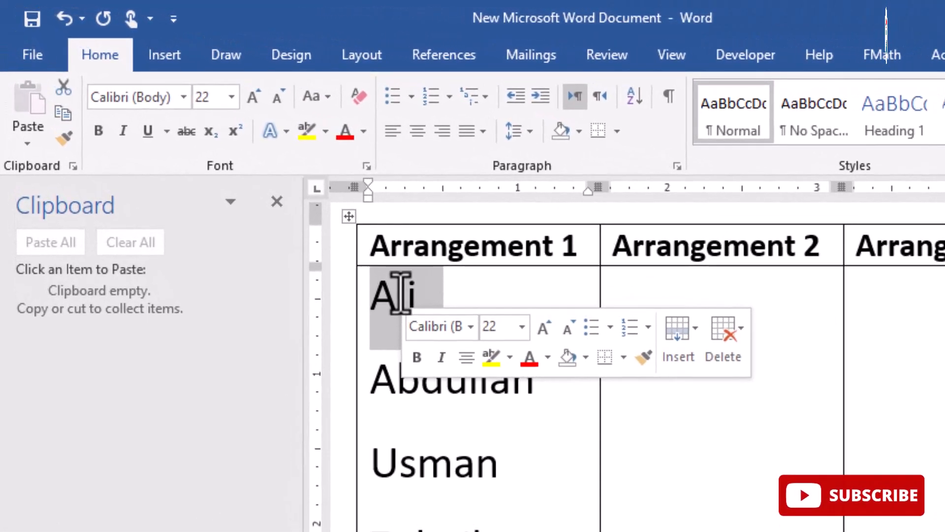
key("ctrl+c")
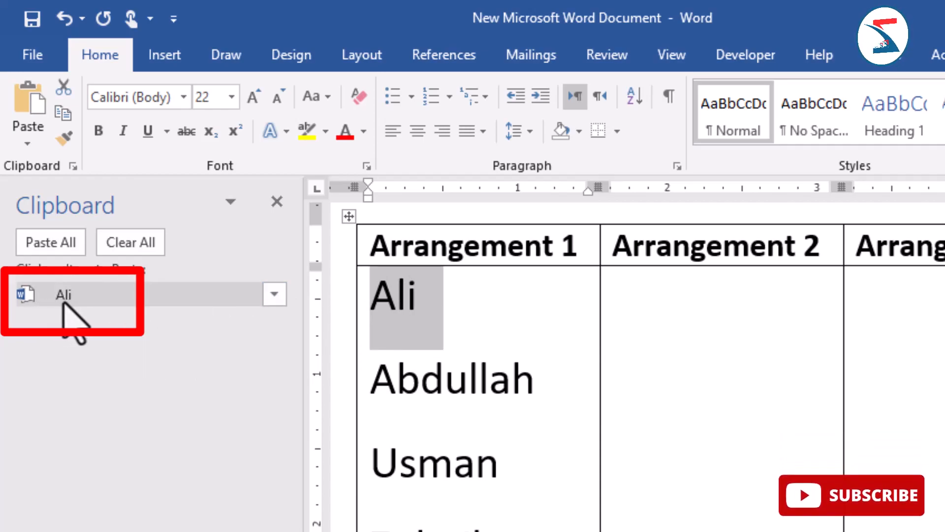
triple_click(477, 382)
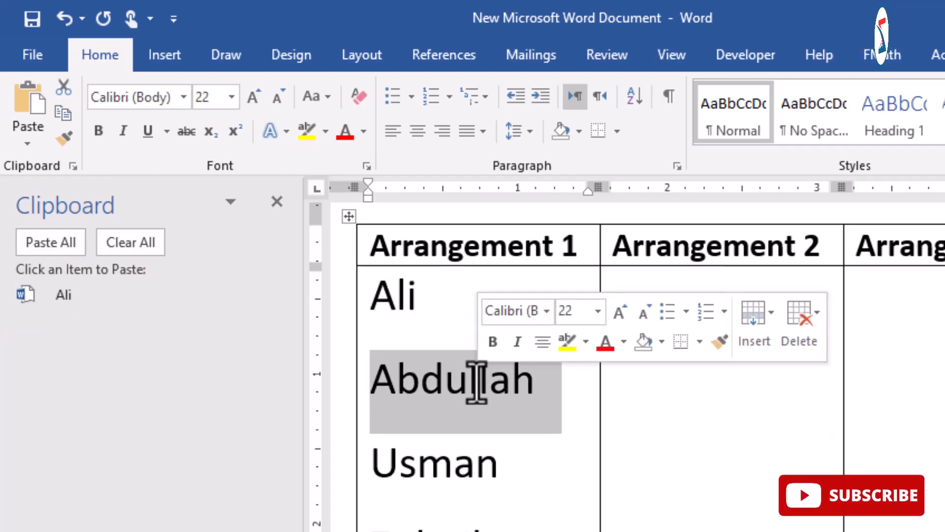
key("ctrl+c")
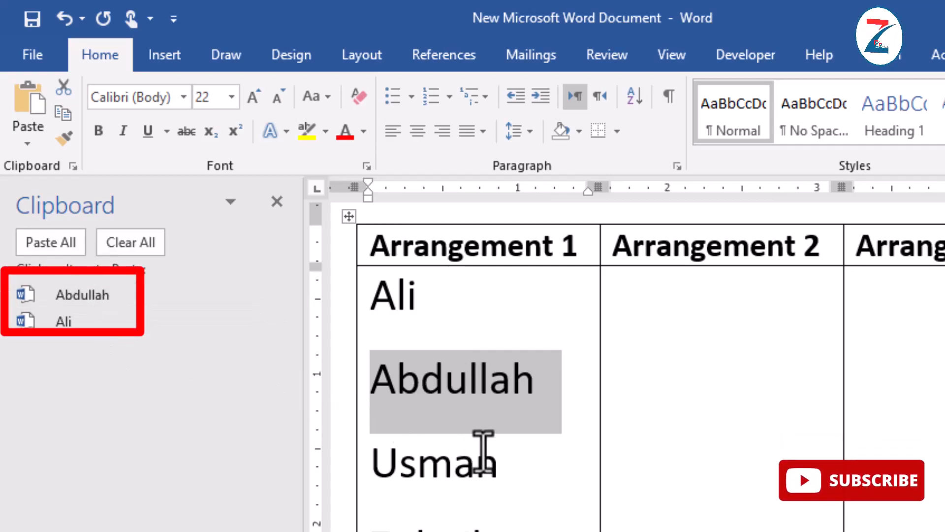
triple_click(448, 467)
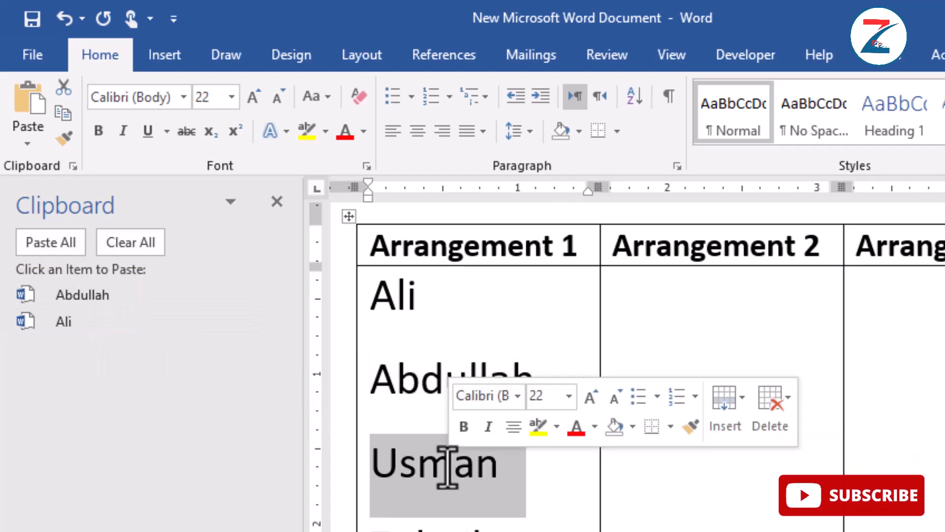
key("ctrl+c")
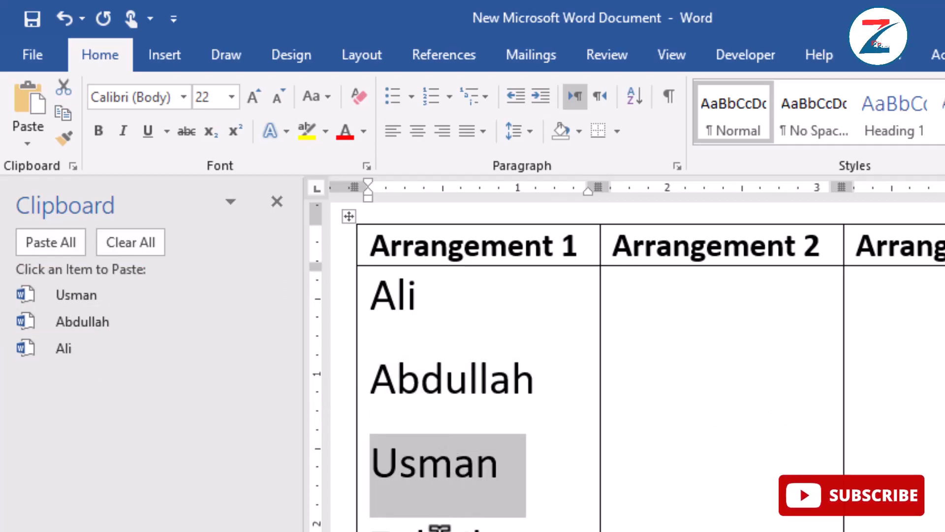
triple_click(439, 528)
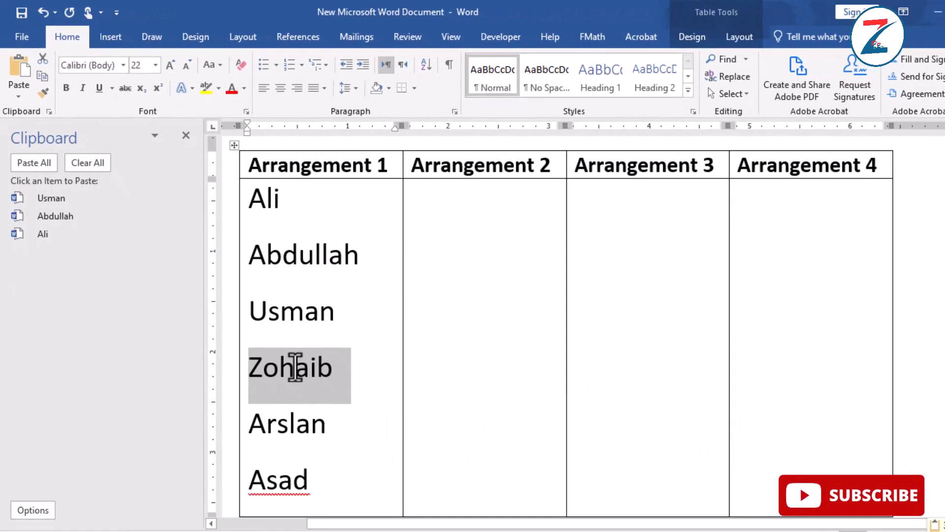
key("ctrl+c")
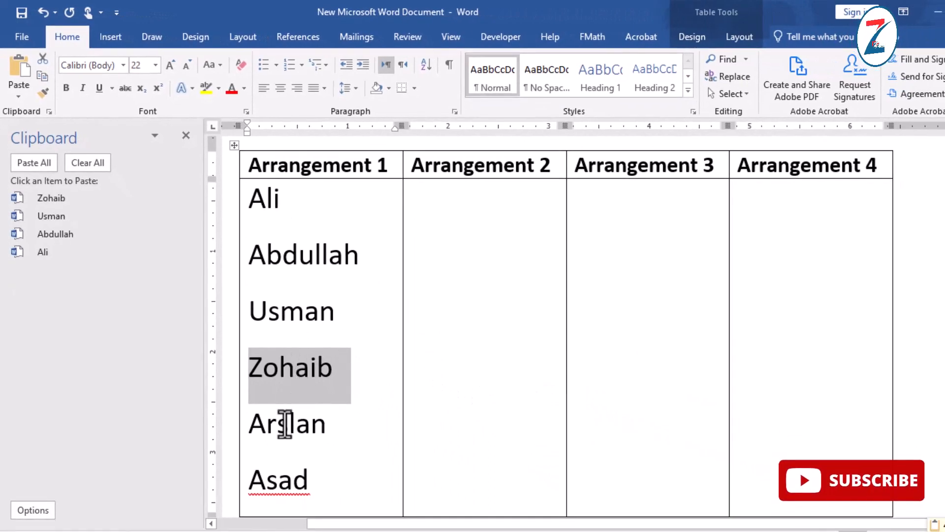
triple_click(286, 424)
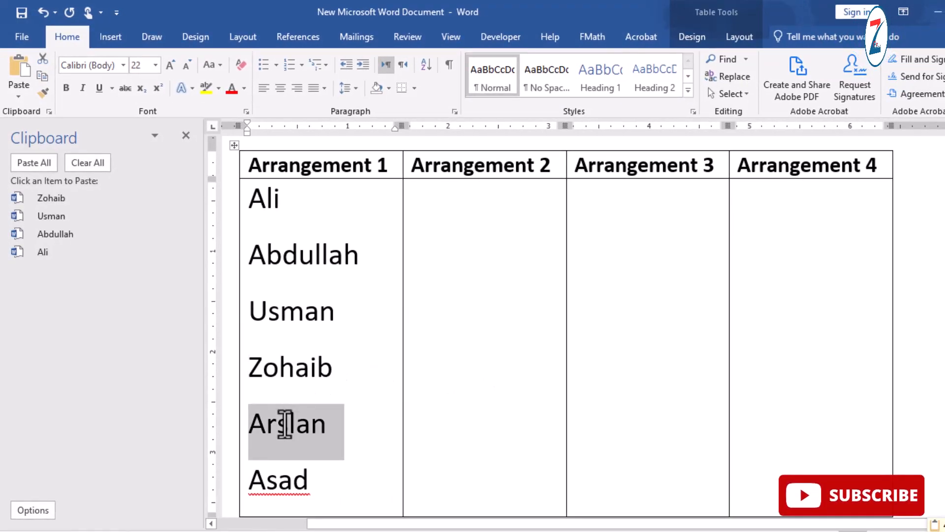
key("ctrl+c")
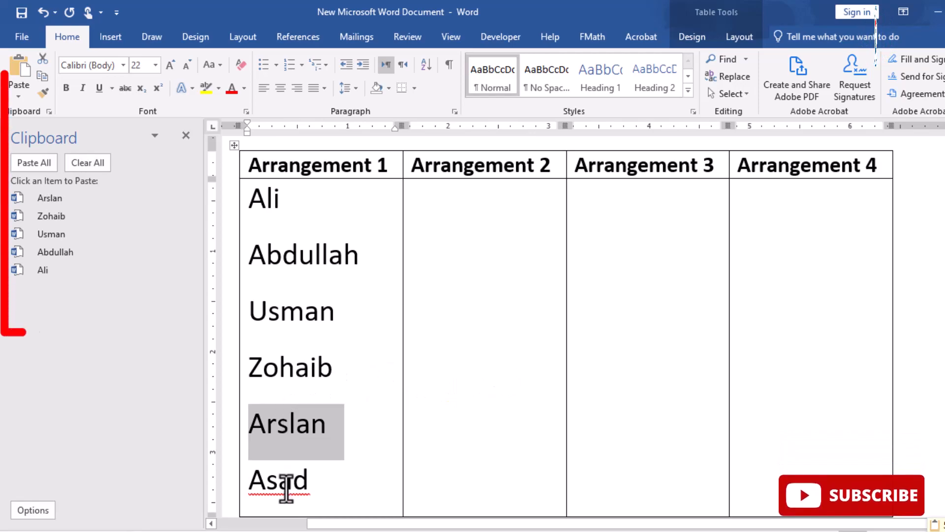
triple_click(285, 480)
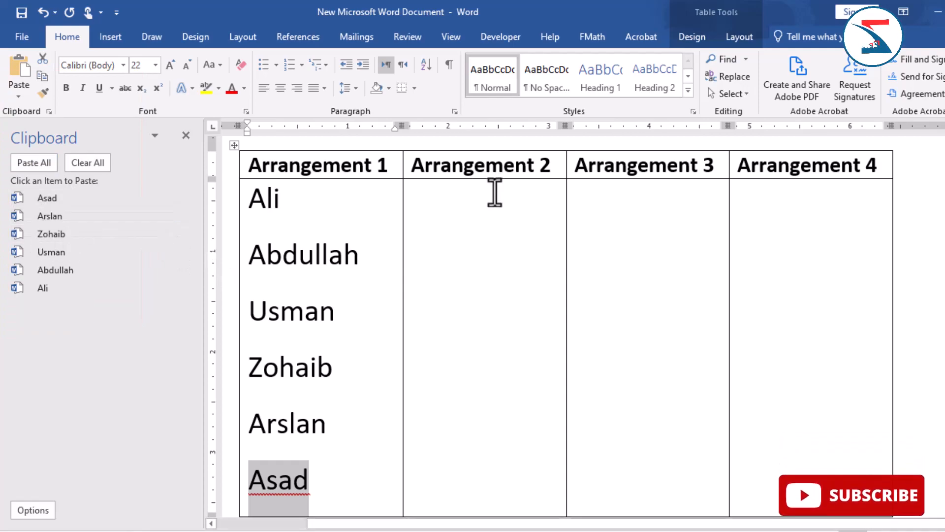
- Paste the six stored names one by one into the Arrangement 2 column in the reverse of the Arrangement 1 order
left_click(495, 192)
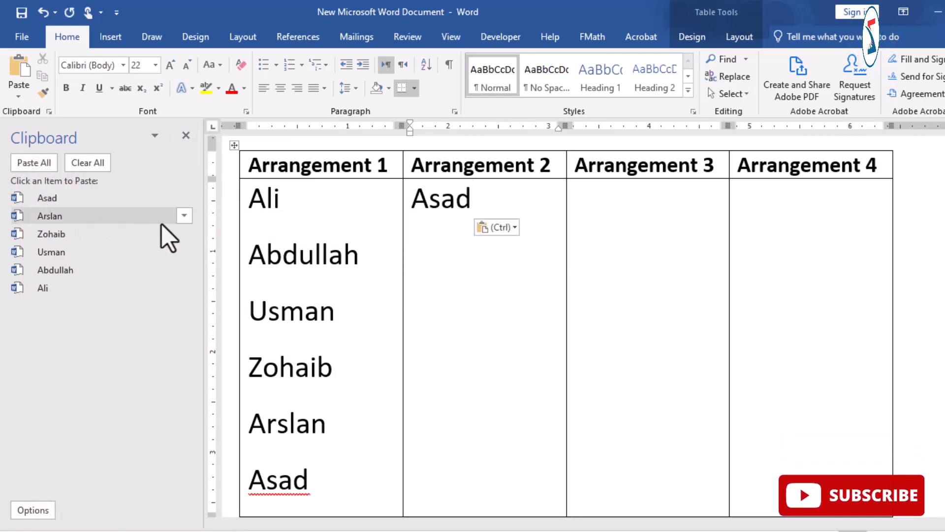
left_click(98, 222)
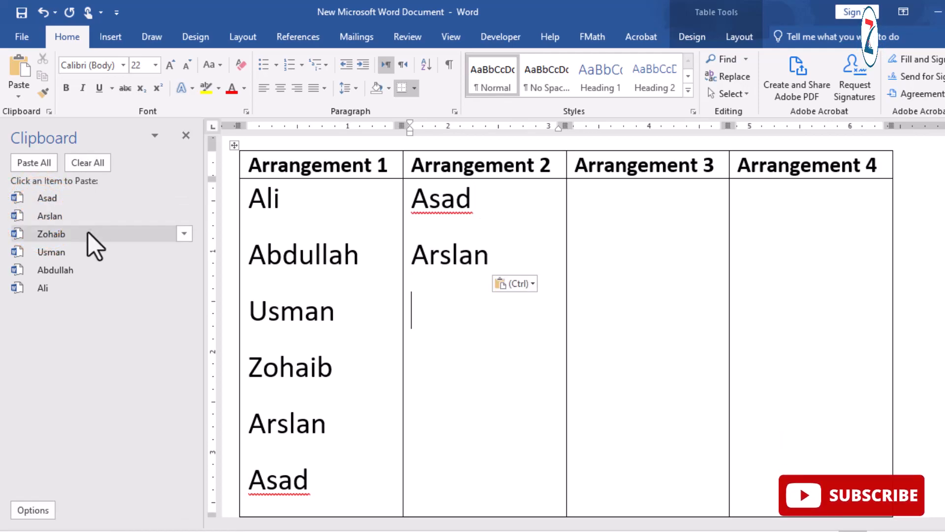
left_click(88, 234)
left_click(87, 254)
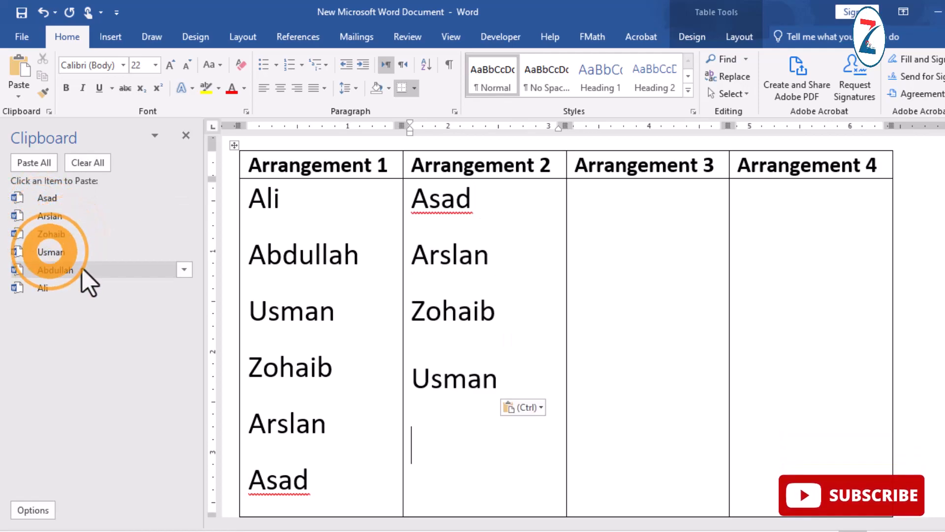
left_click(81, 269)
left_click(67, 293)
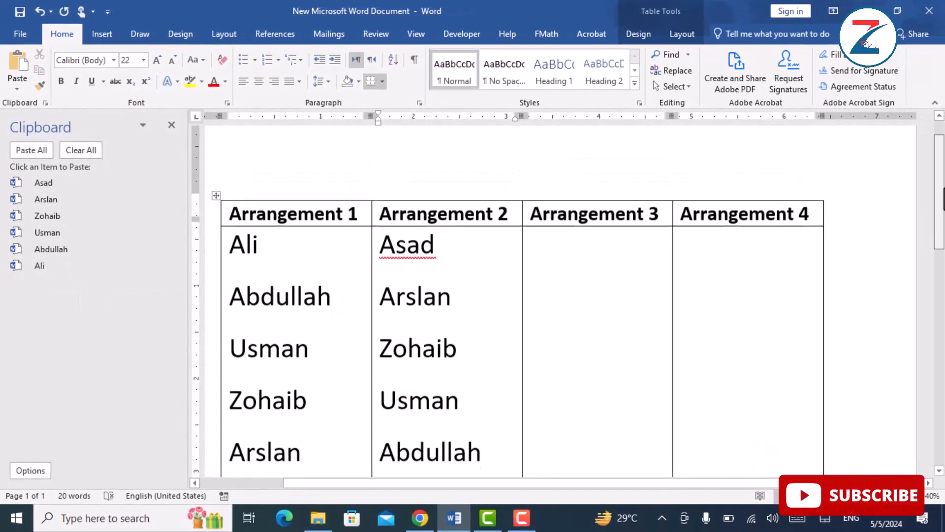
- Fill the Arrangement 3 column from the clipboard history with Arrangement 1's fourth, fifth, sixth, third, second and first names, in that order
left_click_drag(944, 189, 944, 208)
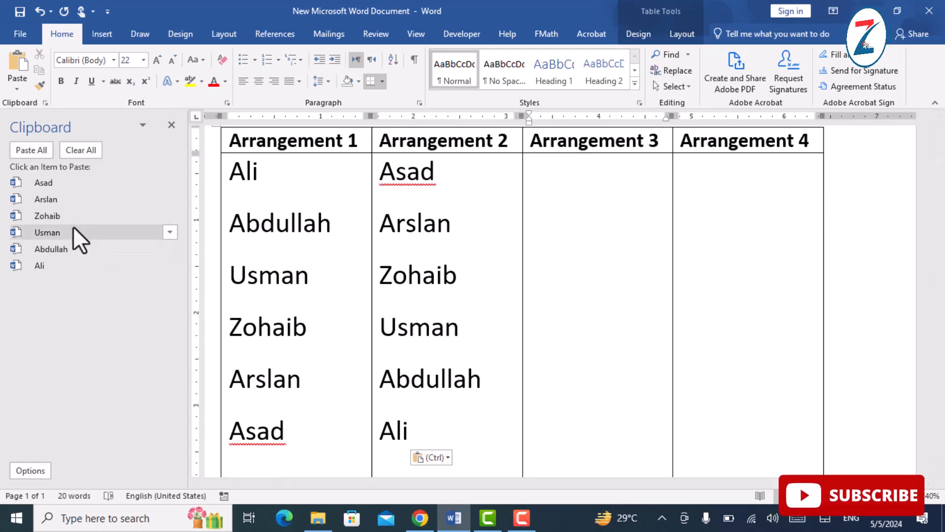
left_click(52, 216)
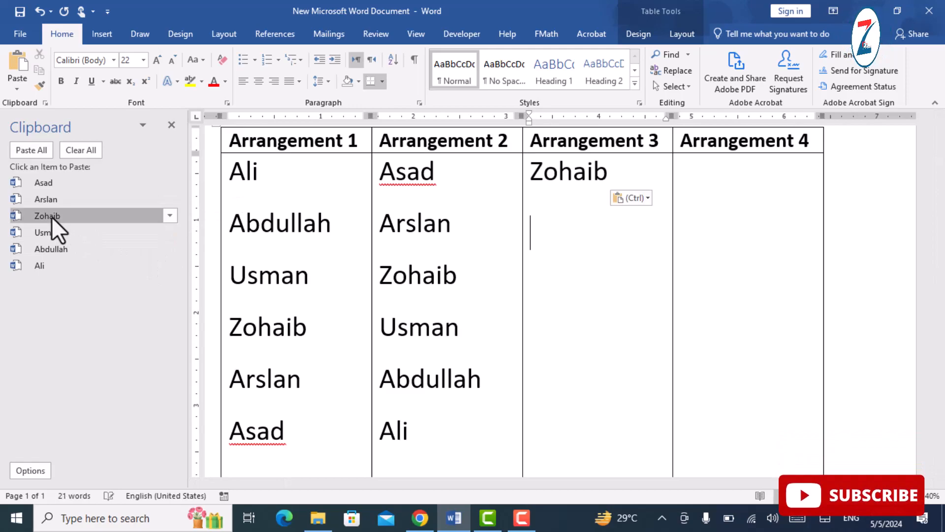
left_click(51, 199)
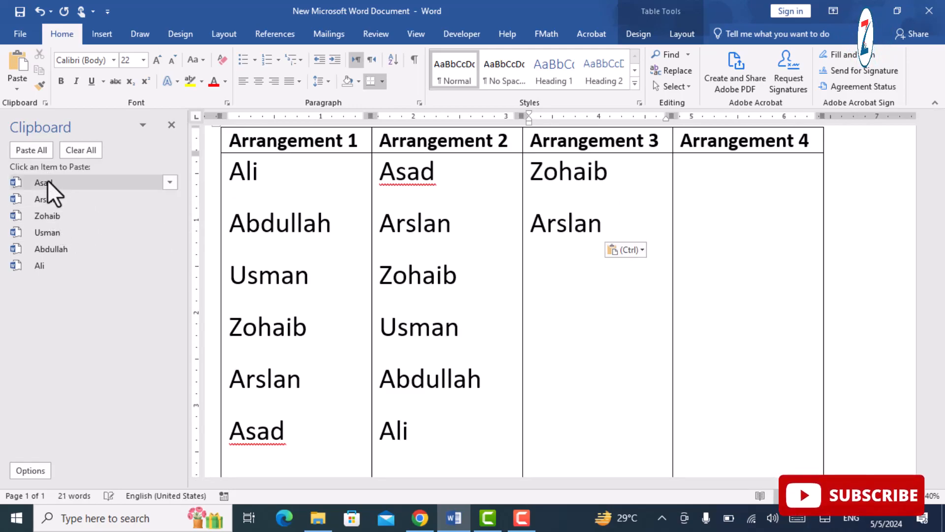
left_click(47, 181)
left_click(47, 233)
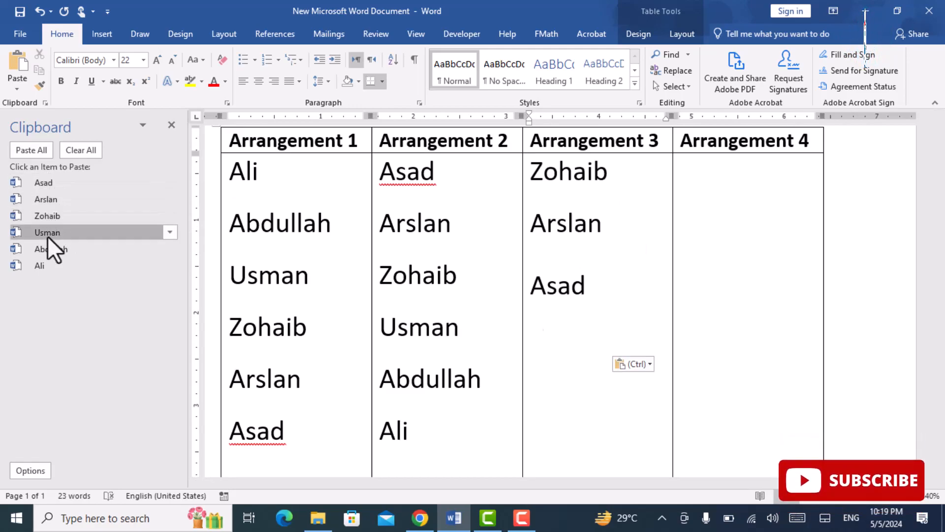
left_click(47, 249)
left_click(46, 265)
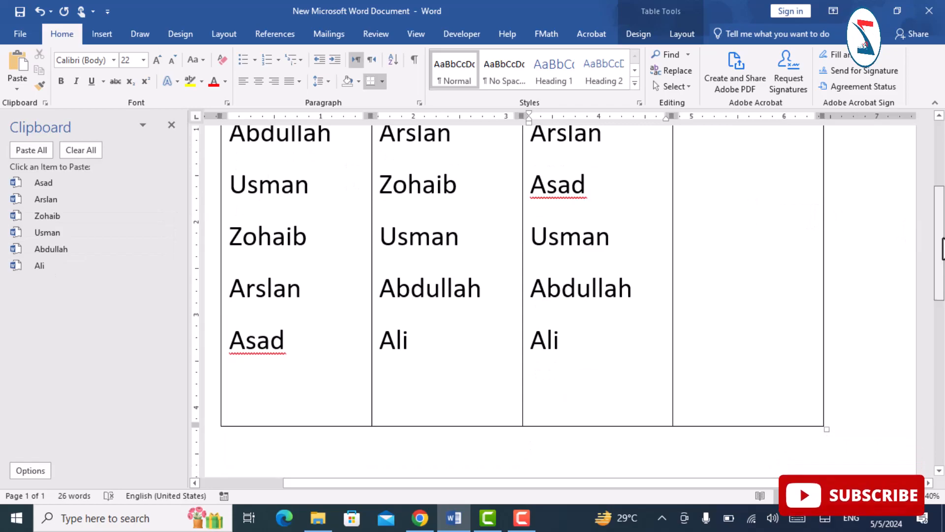
- Fill the Arrangement 4 column from the clipboard history with Arrangement 1's second, first, third, fifth, fourth and sixth names, in that order
scroll(522, 295, "up", 4)
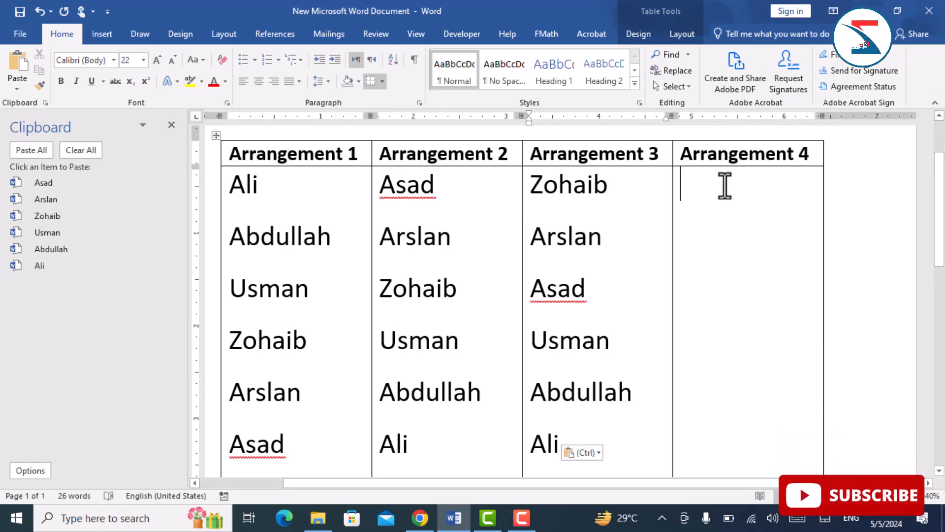
left_click(65, 251)
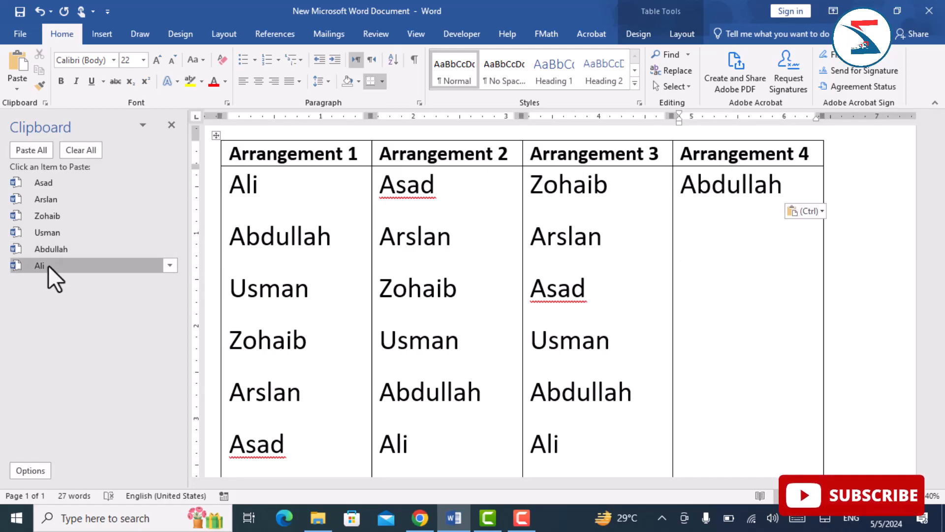
left_click(49, 265)
left_click(49, 235)
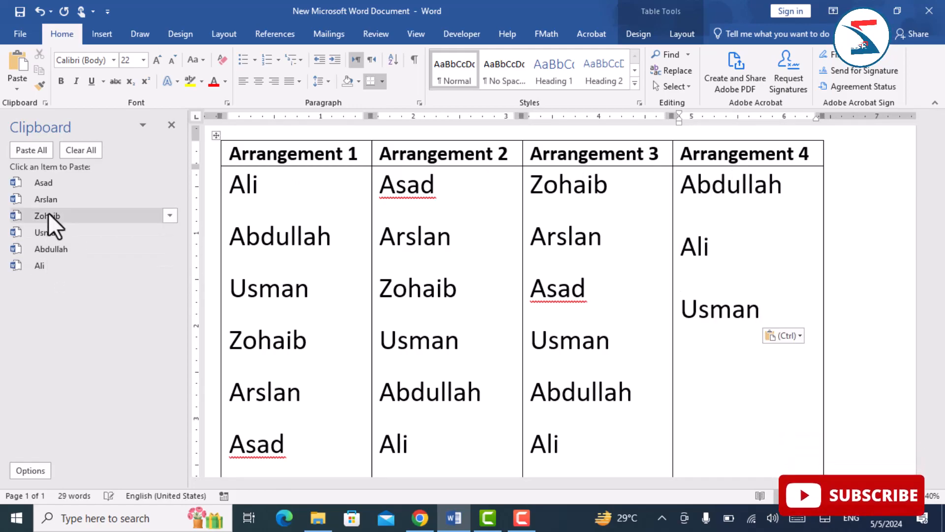
left_click(48, 202)
left_click(48, 217)
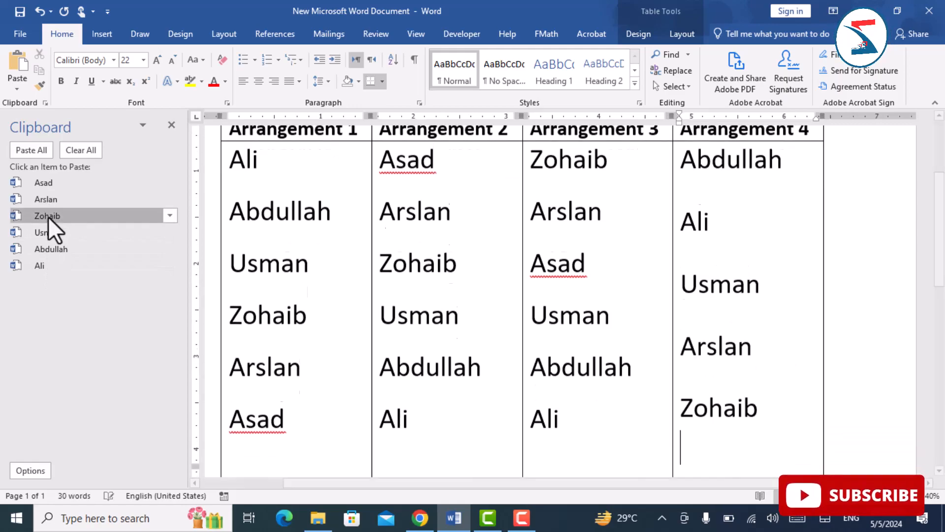
left_click(49, 185)
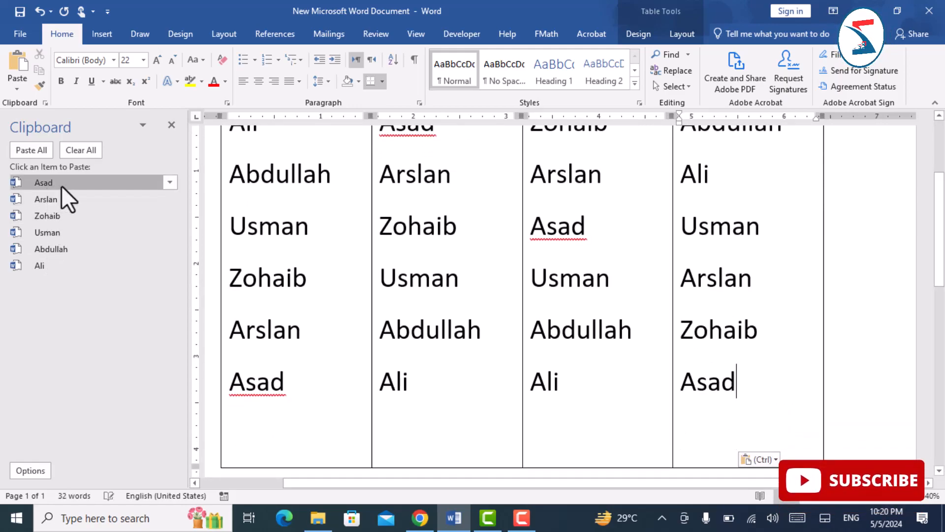
scroll(522, 295, "up", 2)
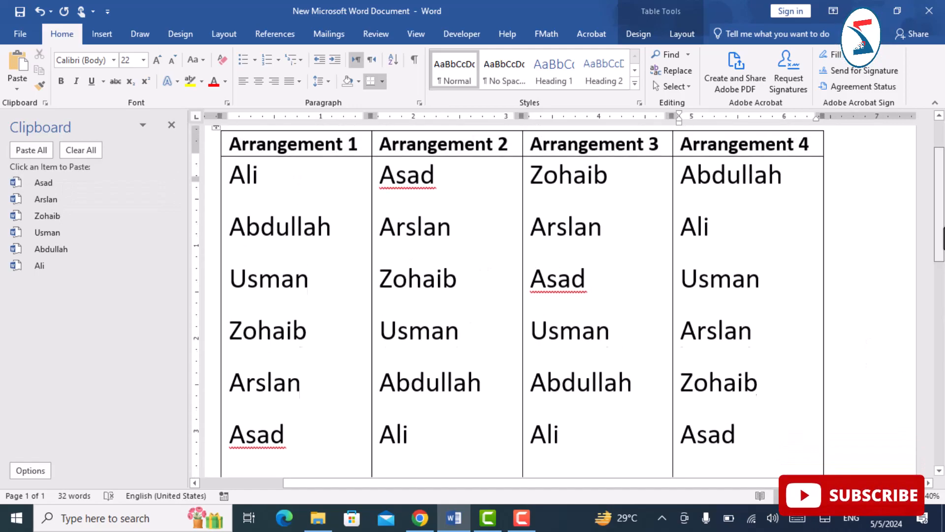
scroll(522, 295, "down", 2)
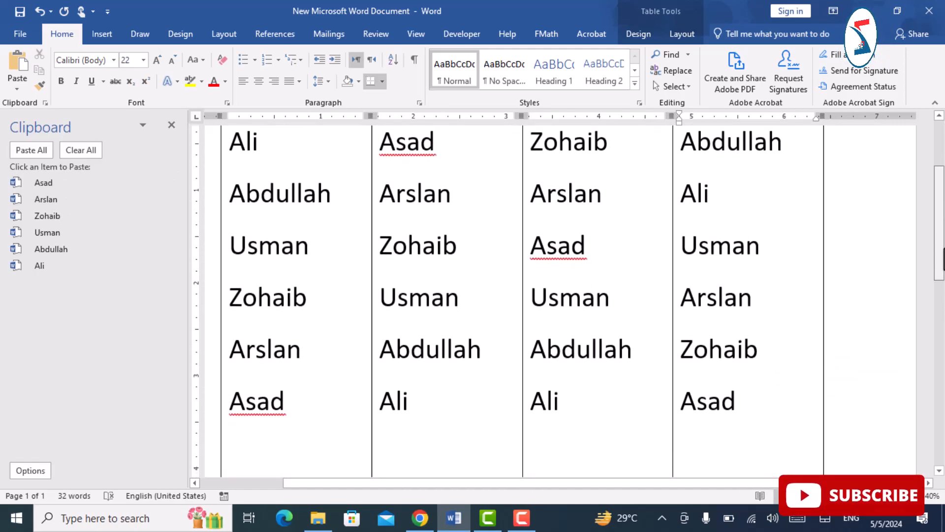
scroll(800, 486, "up", 1)
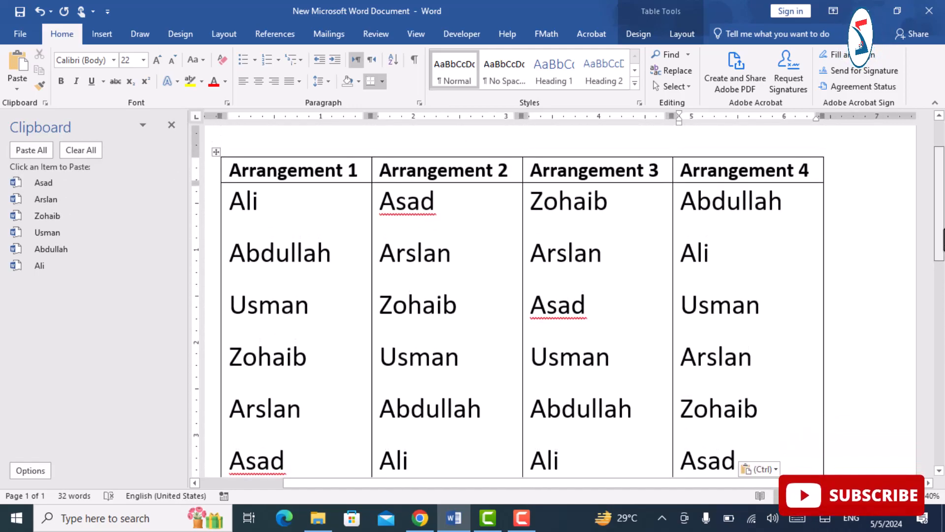
scroll(799, 483, "down", 1)
scroll(799, 484, "up", 1)
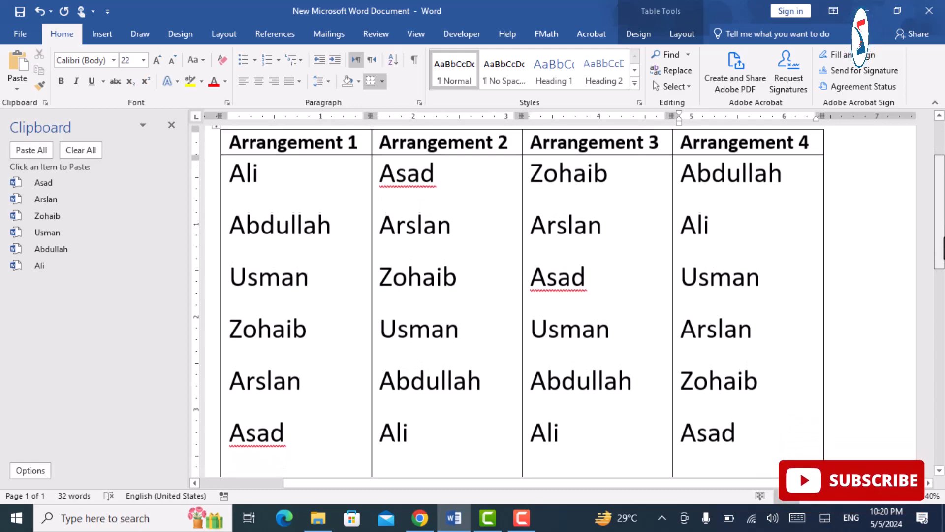